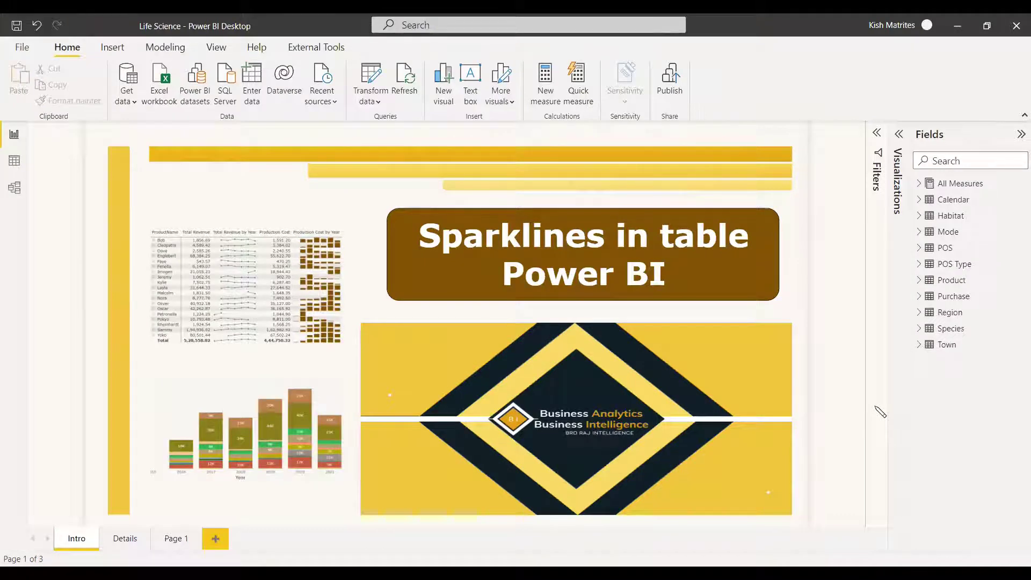
pyautogui.click(125, 541)
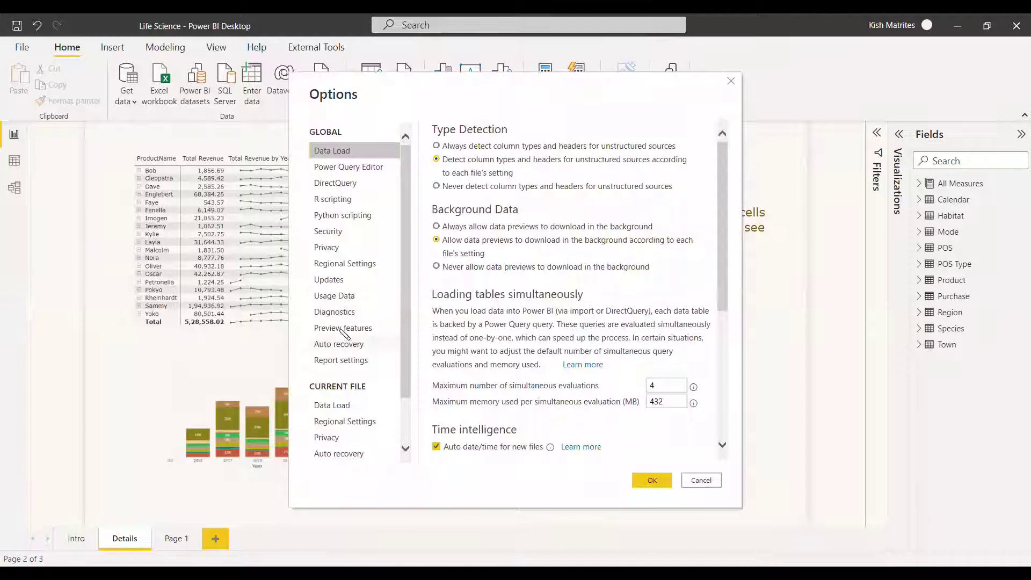
pyautogui.click(342, 330)
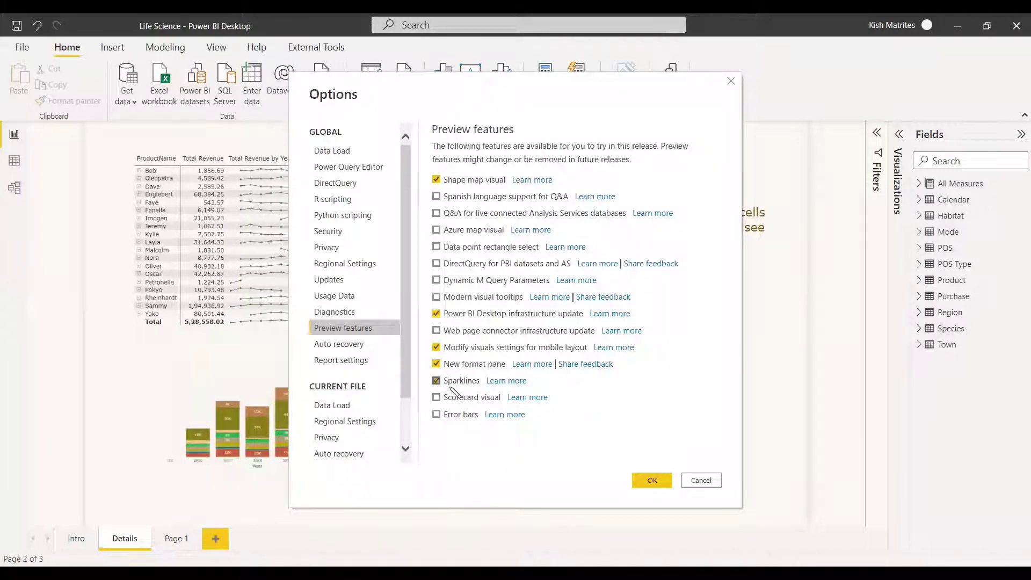
pyautogui.press('Return')
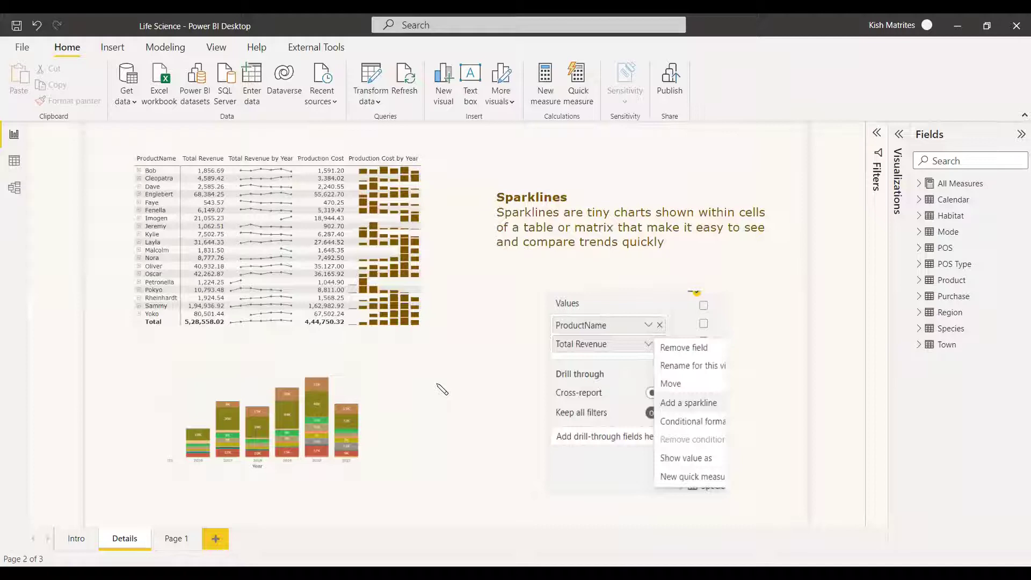
# - Switch to the blank Page 1 and view the DAX of Total Revenue and Production Cost
pyautogui.click(177, 540)
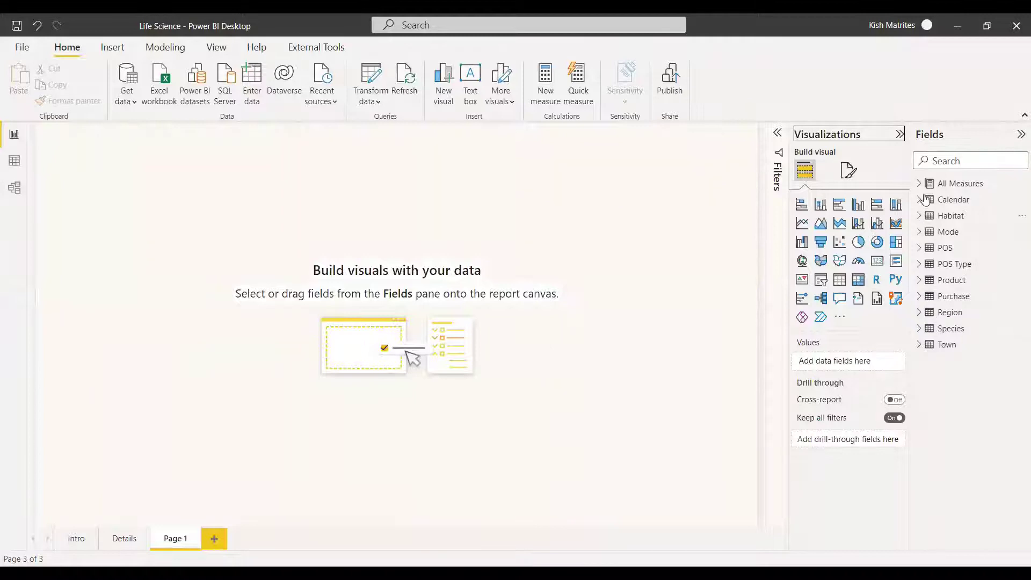
pyautogui.click(921, 183)
pyautogui.click(979, 217)
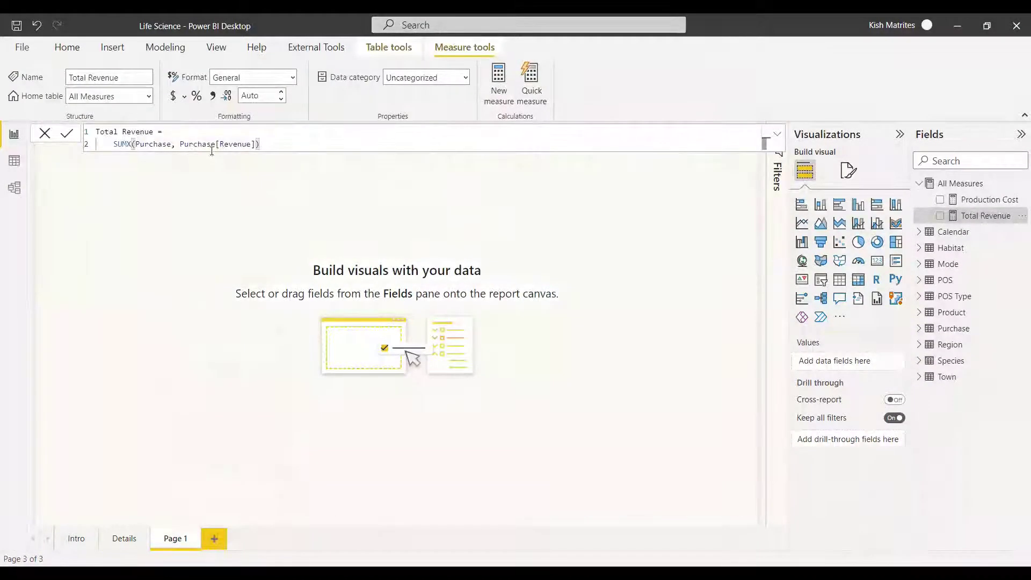
pyautogui.click(978, 200)
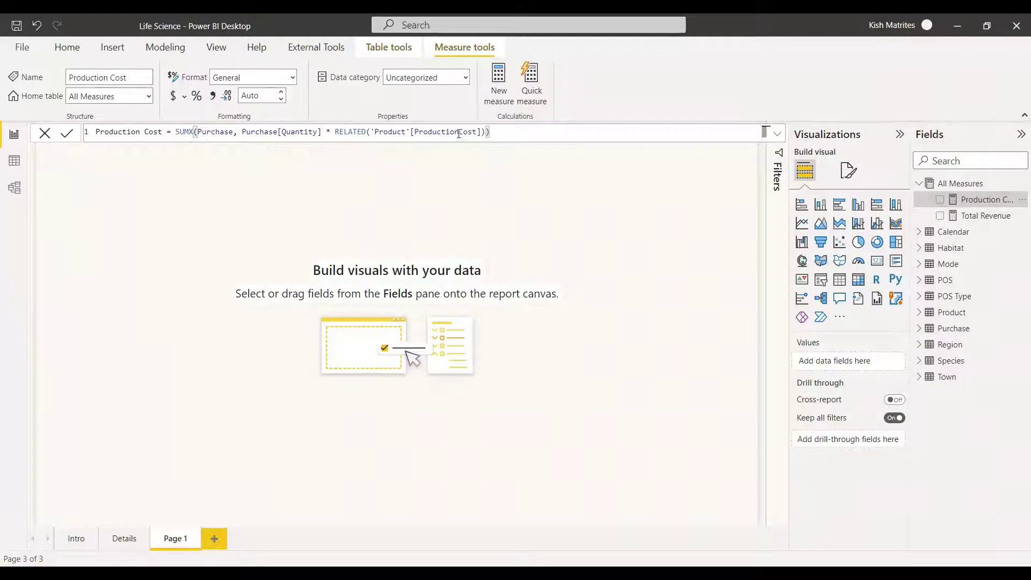
# - Browse the Calendar table's PurchaseDate hierarchy, then the Product table's fields
pyautogui.click(919, 231)
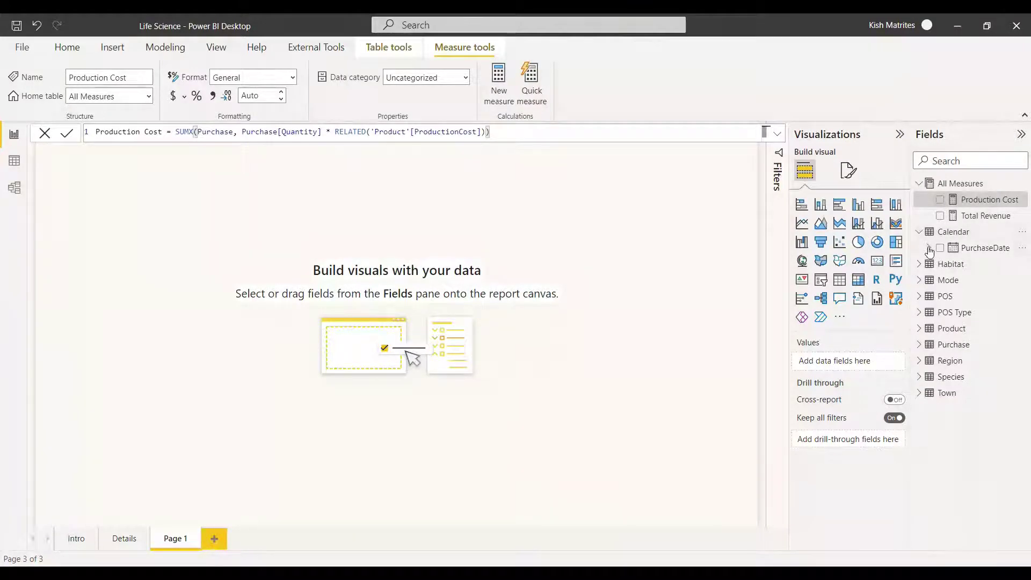
pyautogui.click(929, 247)
pyautogui.click(919, 231)
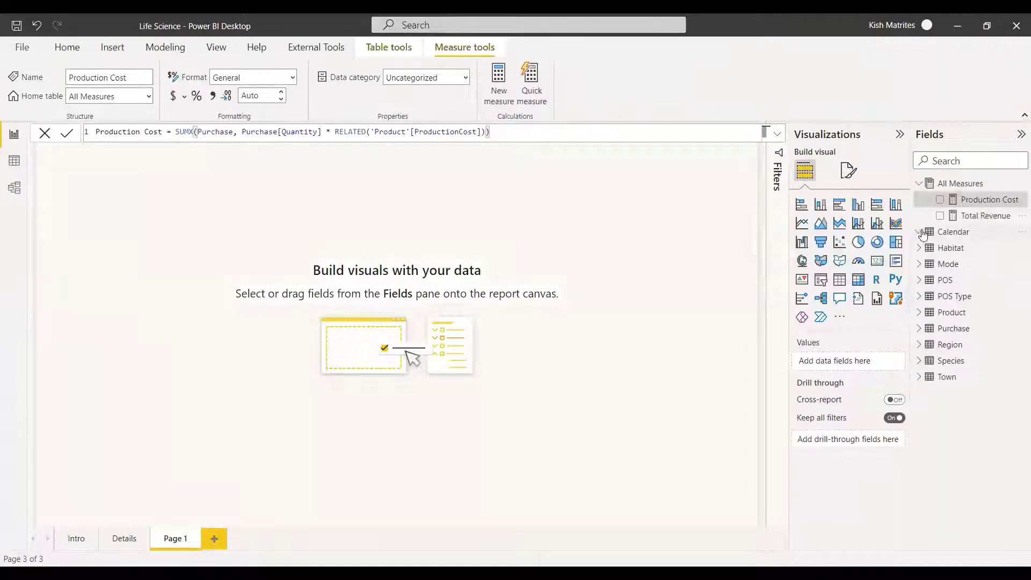
pyautogui.click(919, 312)
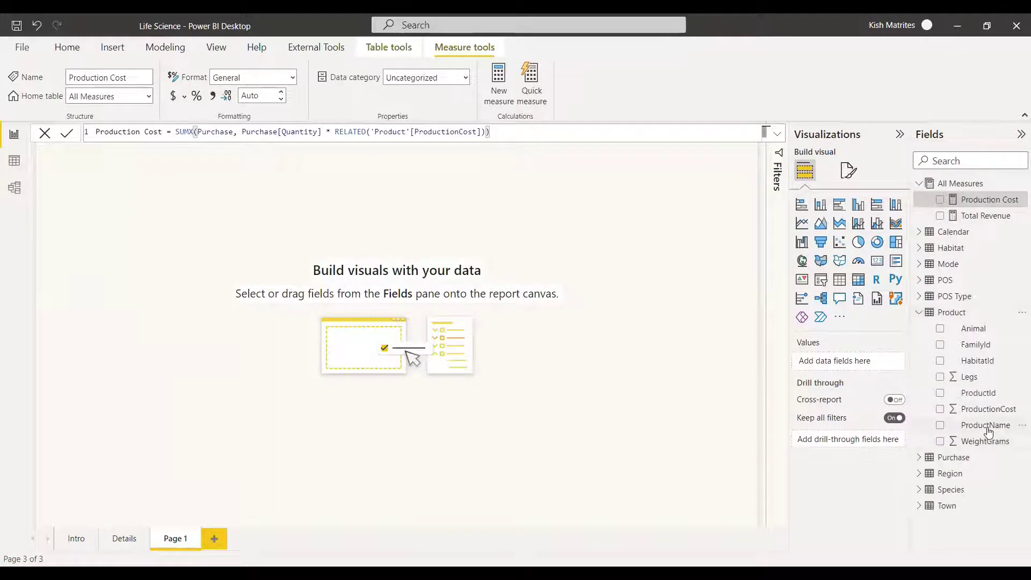
# - Insert a table visual, position and enlarge it, and add ProductName and Total Revenue columns
pyautogui.click(841, 285)
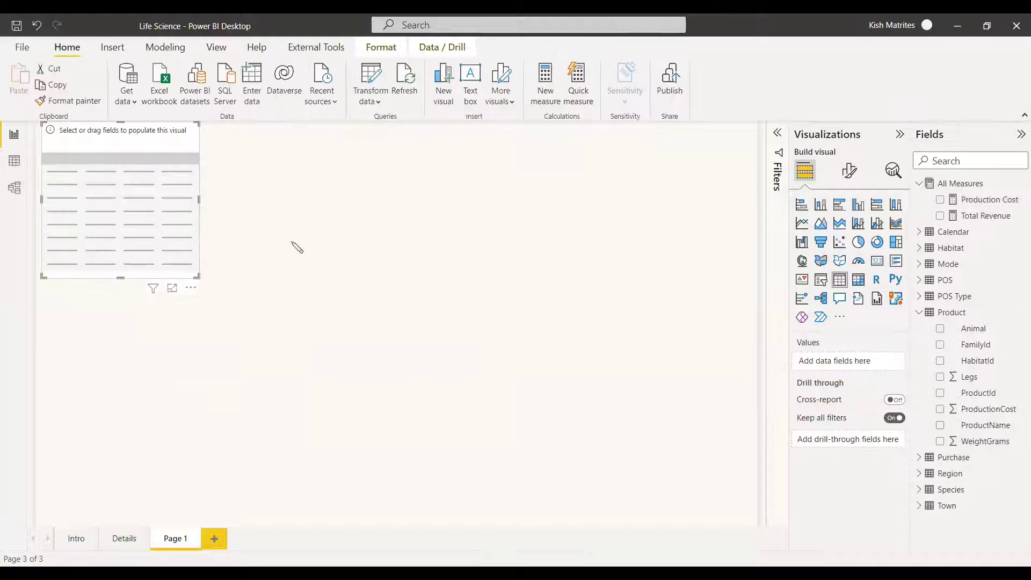
pyautogui.moveTo(143, 204); pyautogui.dragTo(225, 256)
pyautogui.moveTo(276, 330); pyautogui.dragTo(467, 423)
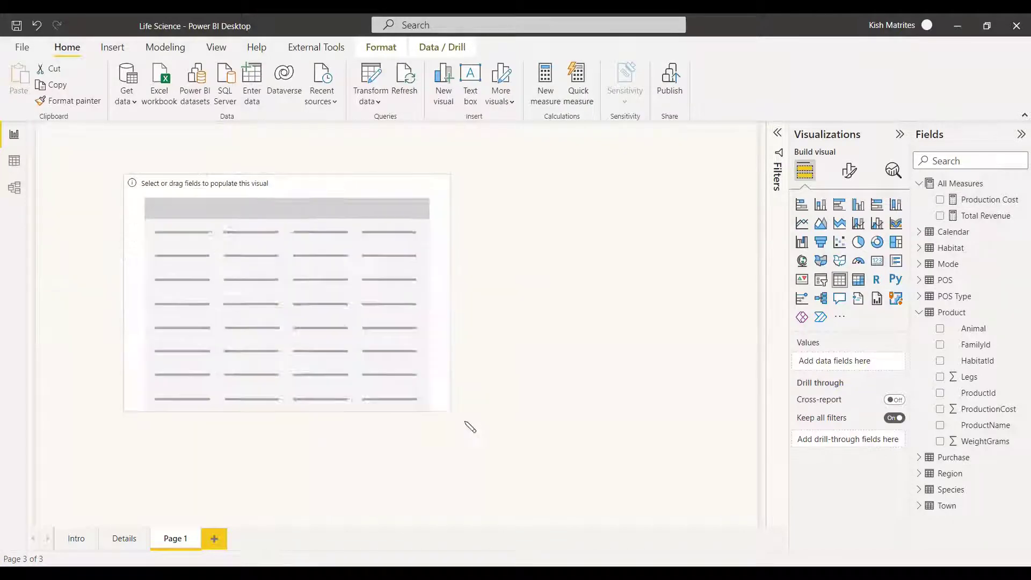
pyautogui.click(941, 426)
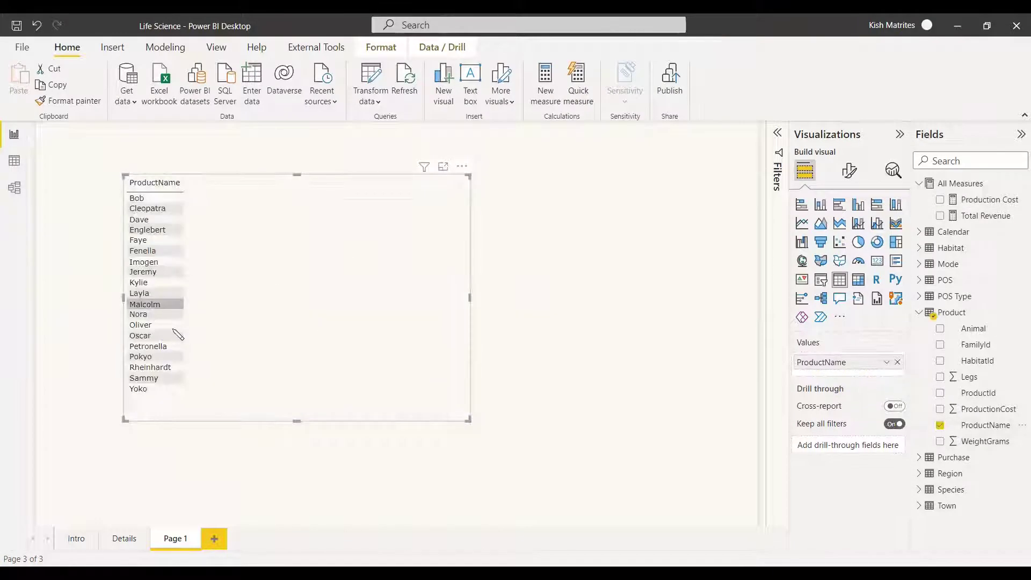
pyautogui.click(944, 217)
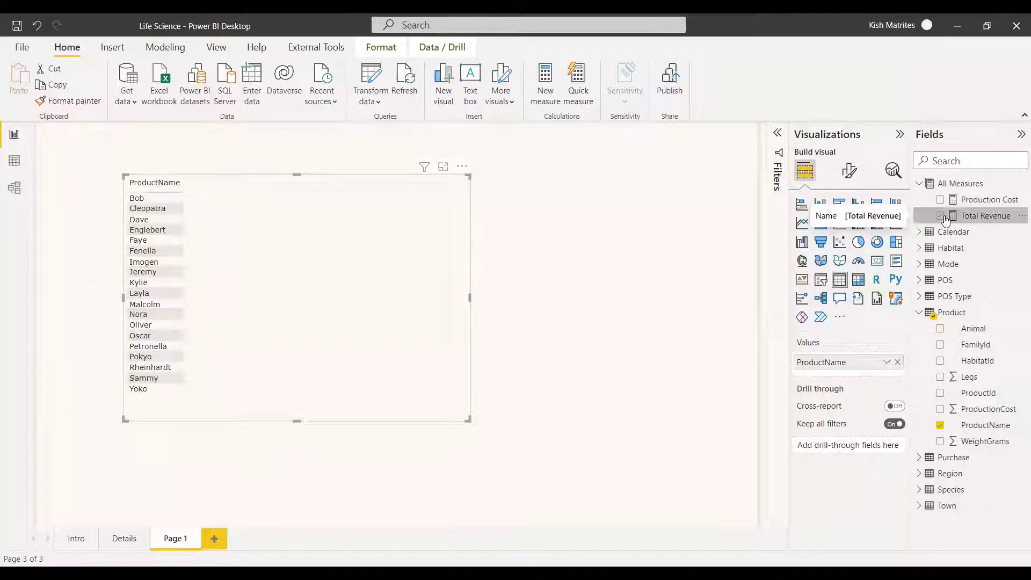
pyautogui.click(940, 216)
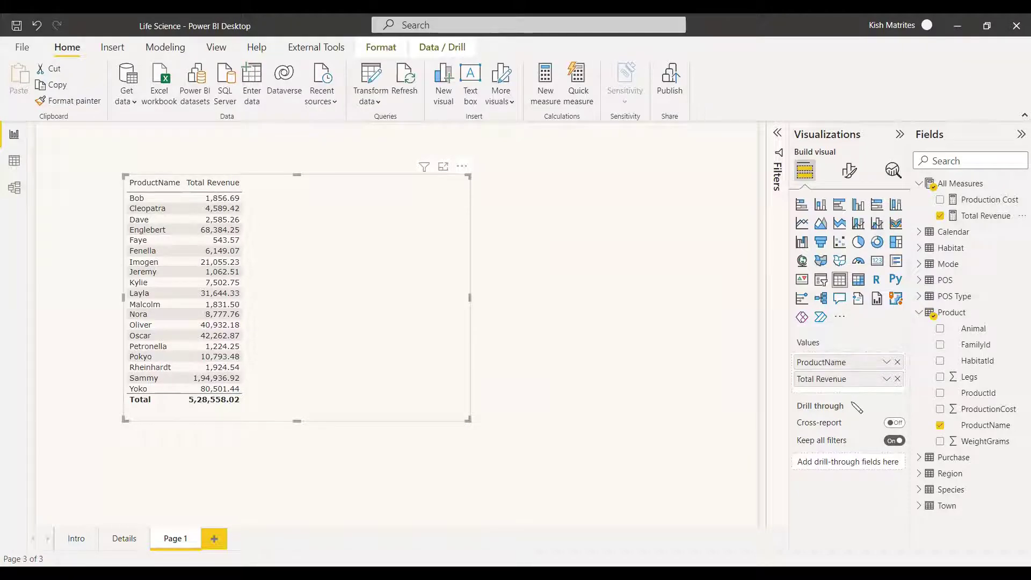
# - Create a Total Revenue sparkline using Calendar > PurchaseDate > Date Hierarchy > Year as x-axis
pyautogui.click(887, 379)
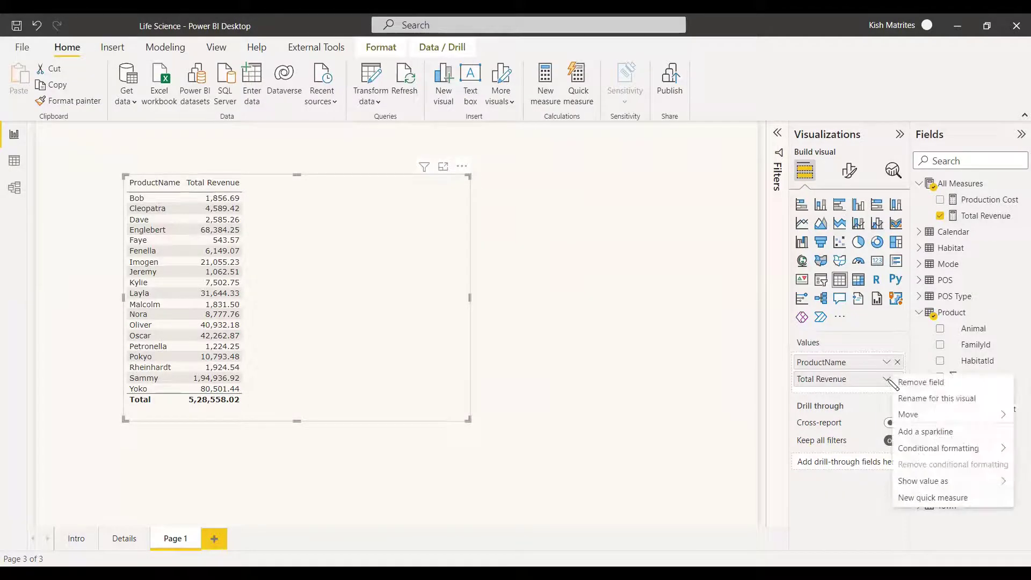
pyautogui.click(949, 433)
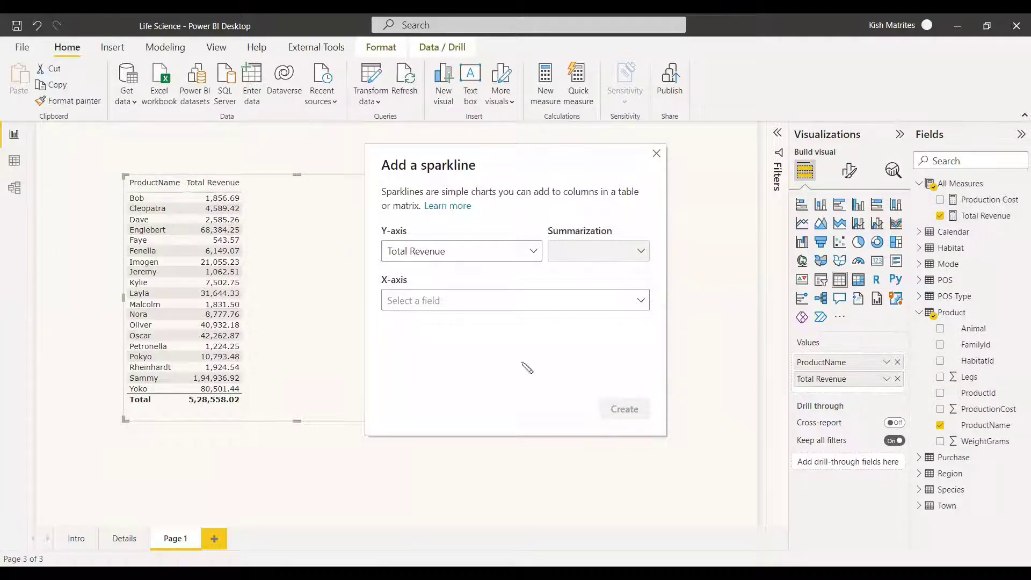
pyautogui.click(470, 302)
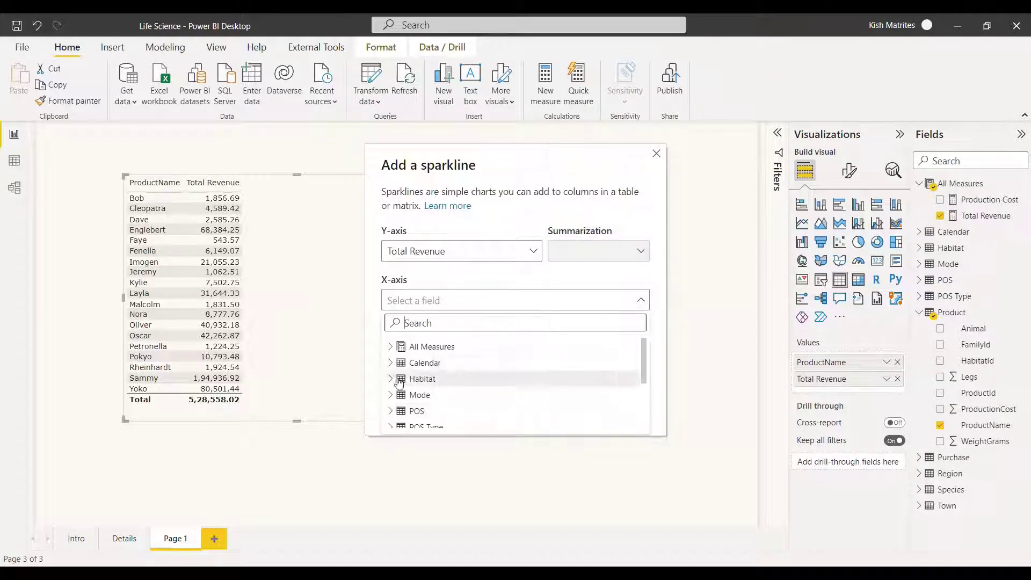
pyautogui.click(392, 363)
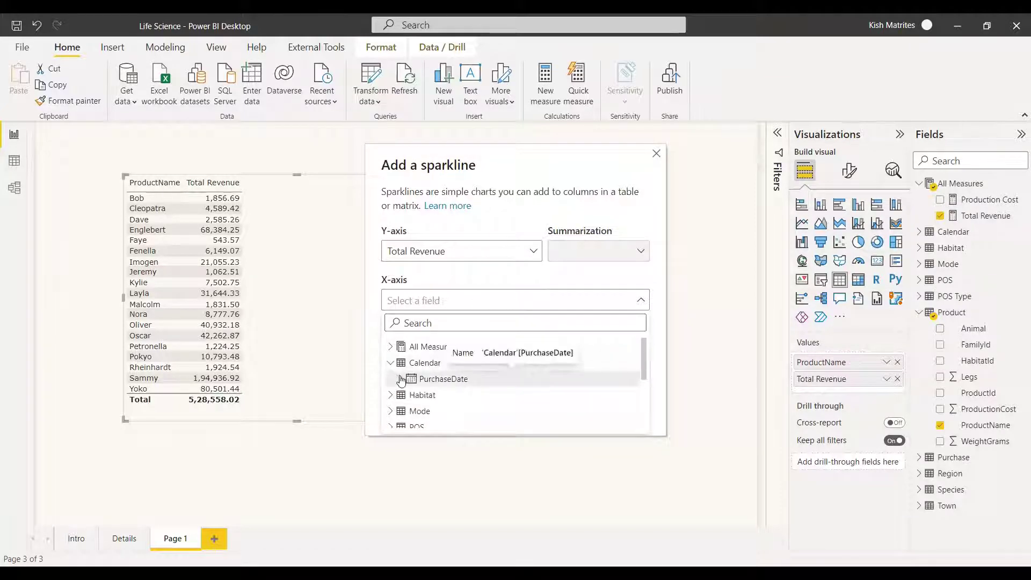
pyautogui.click(401, 379)
pyautogui.click(410, 396)
pyautogui.click(510, 412)
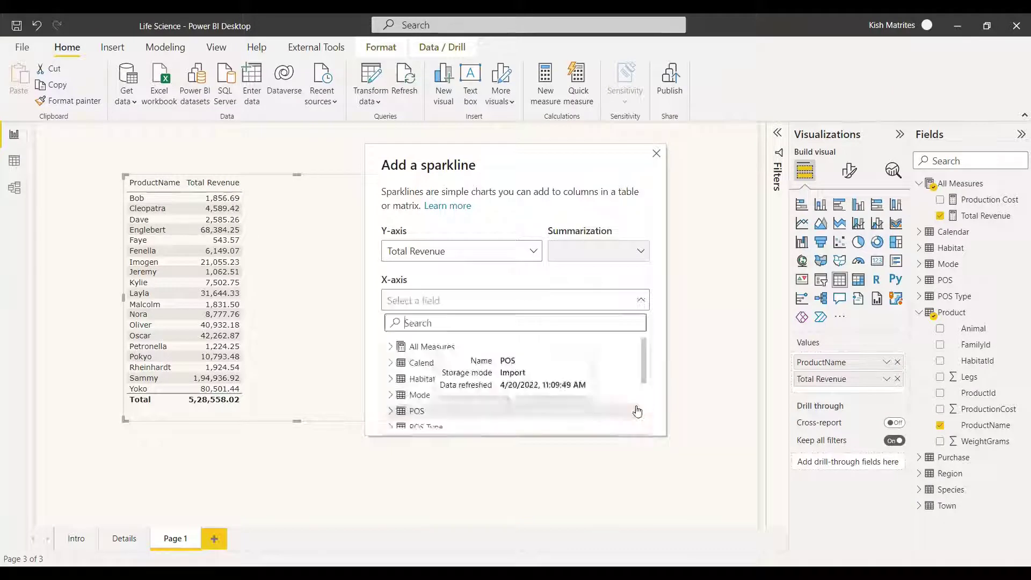
pyautogui.click(638, 412)
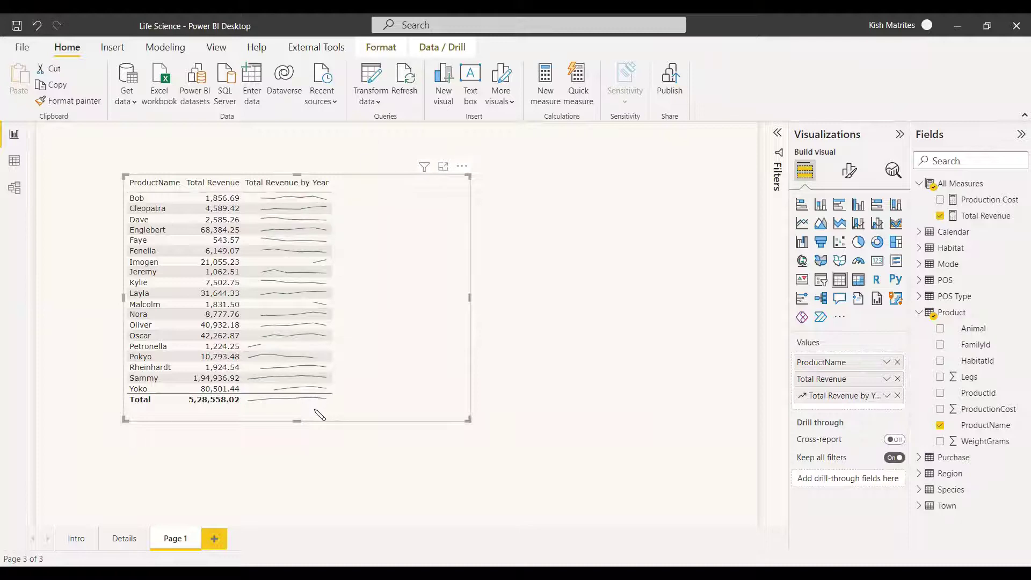
# - In the Sparklines format settings, set the revenue sparklines to Column chart type in olive
pyautogui.click(849, 173)
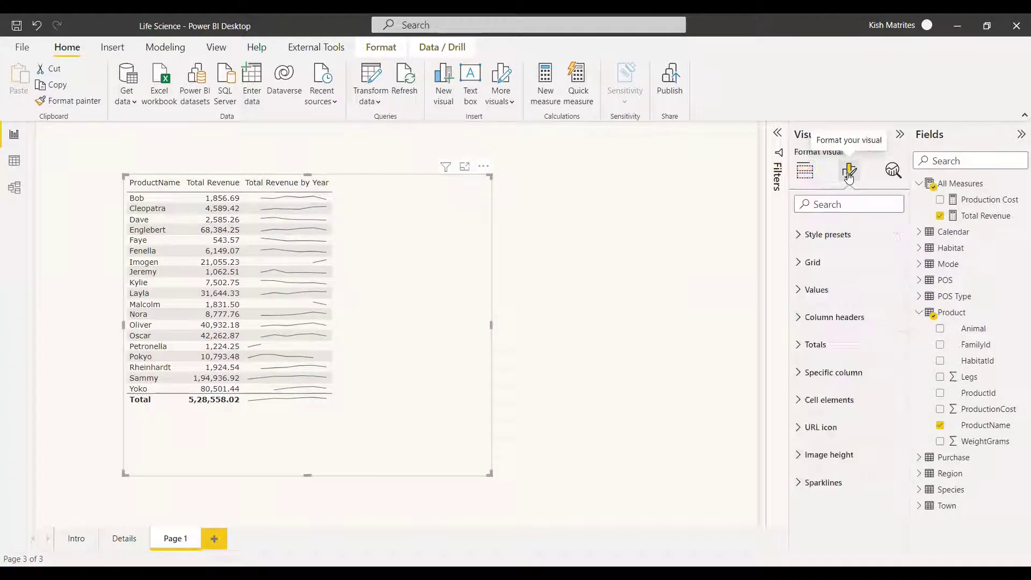
pyautogui.click(321, 429)
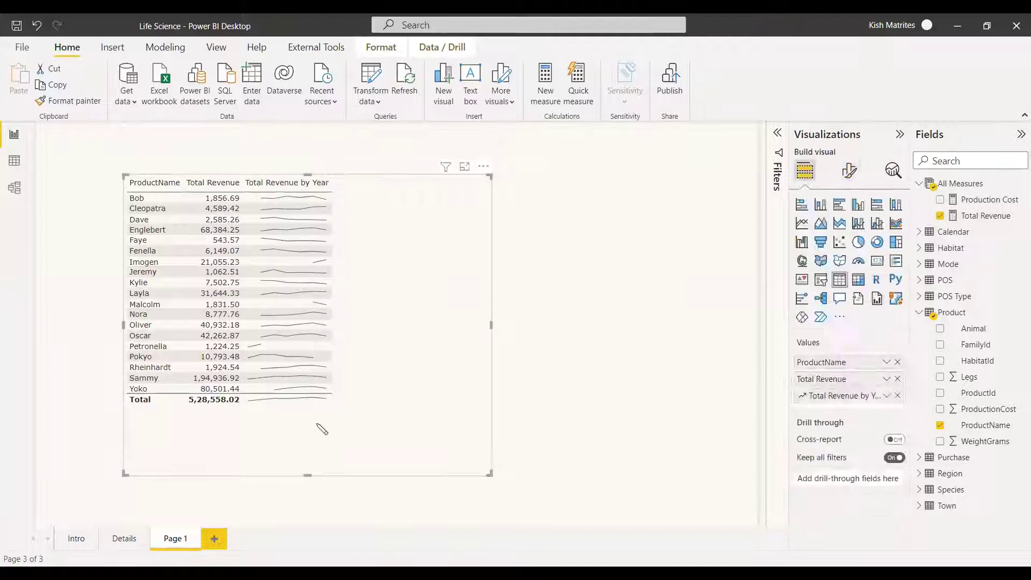
pyautogui.click(806, 507)
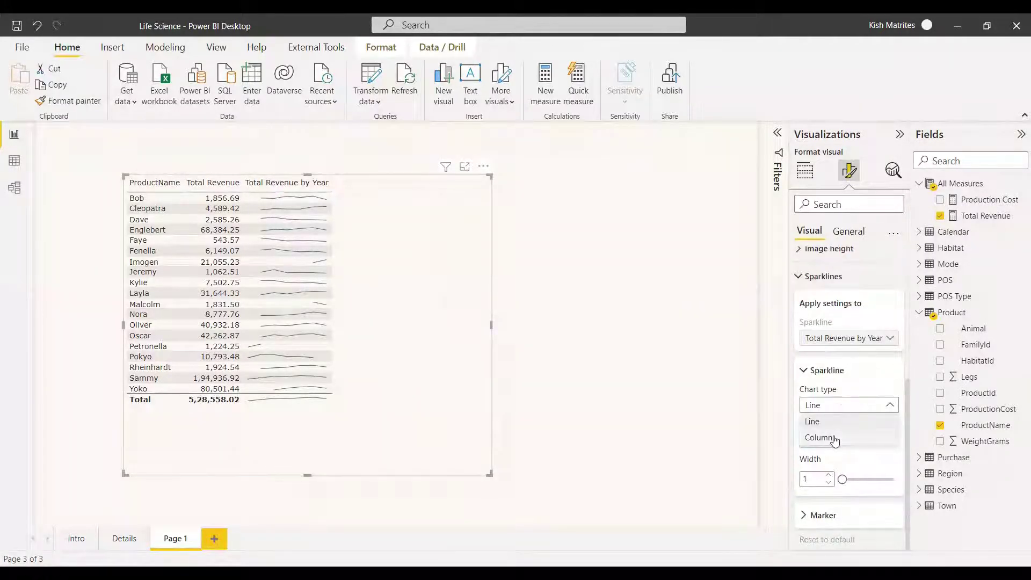
pyautogui.click(834, 438)
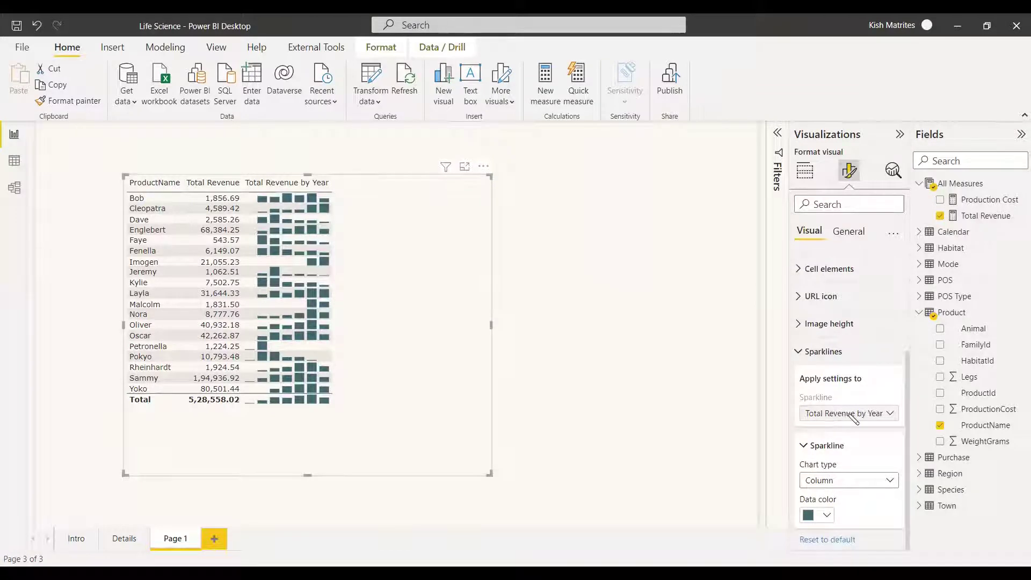
pyautogui.click(848, 478)
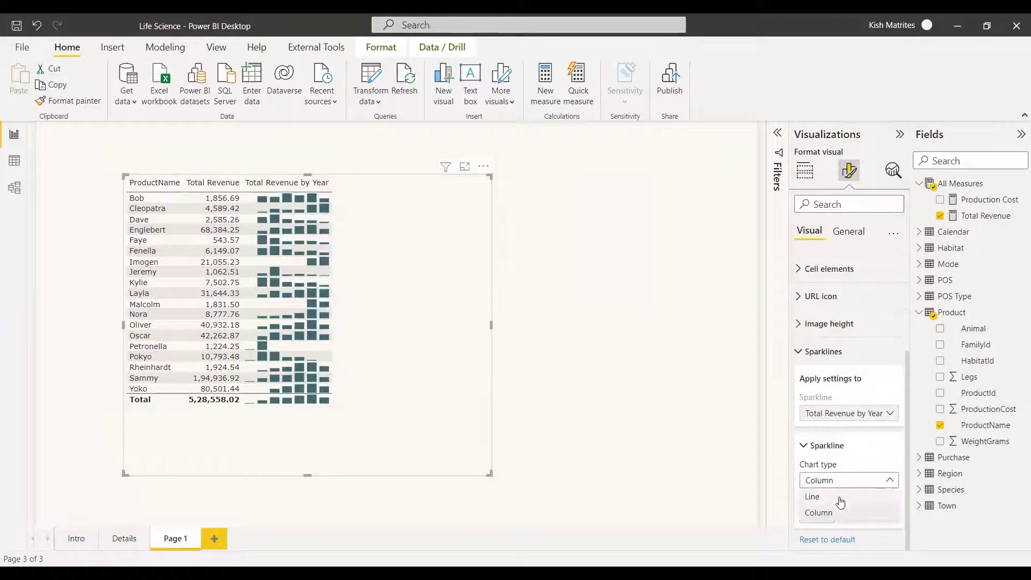
pyautogui.click(839, 497)
pyautogui.click(858, 410)
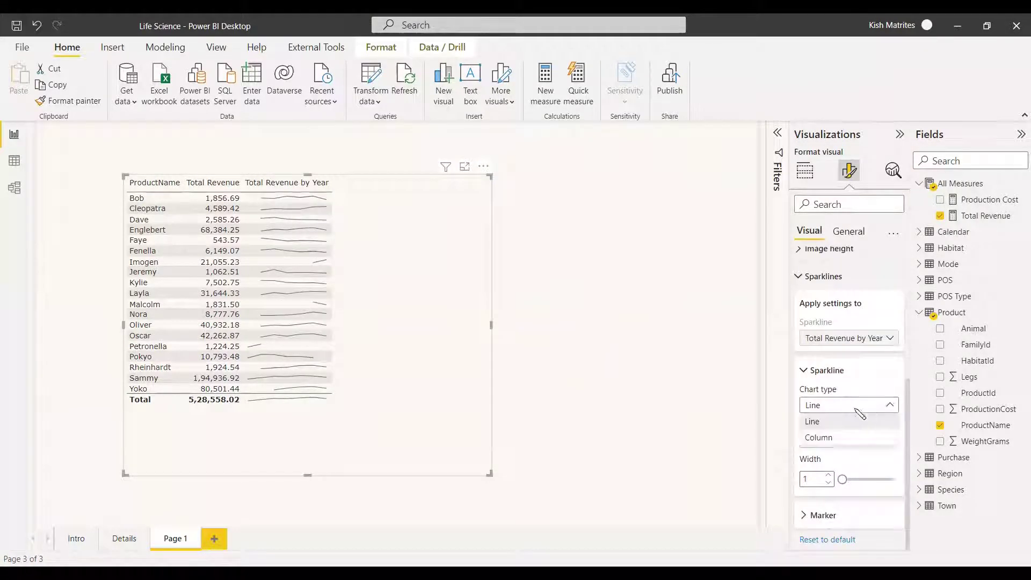
pyautogui.click(846, 441)
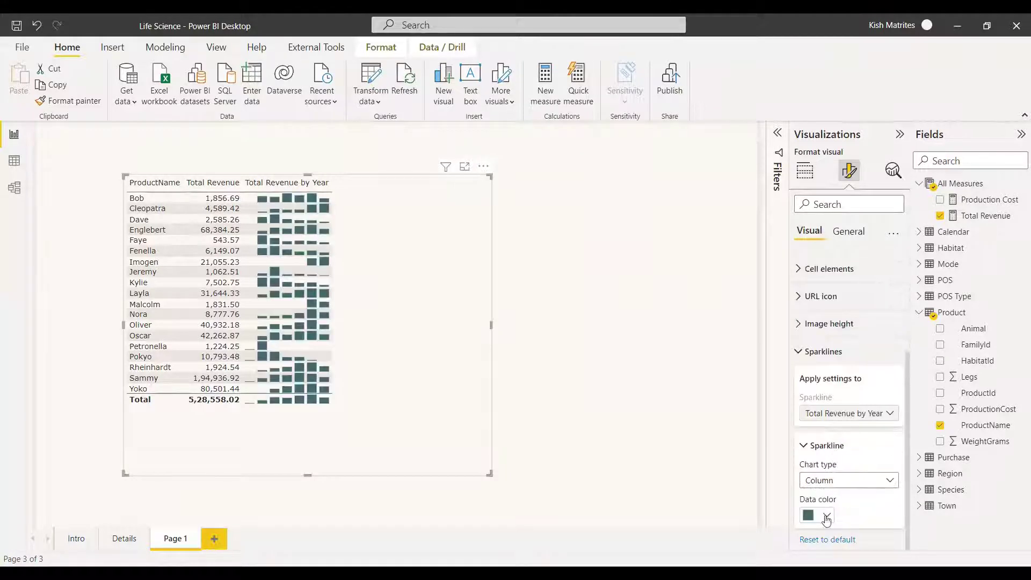
pyautogui.click(826, 517)
pyautogui.click(886, 395)
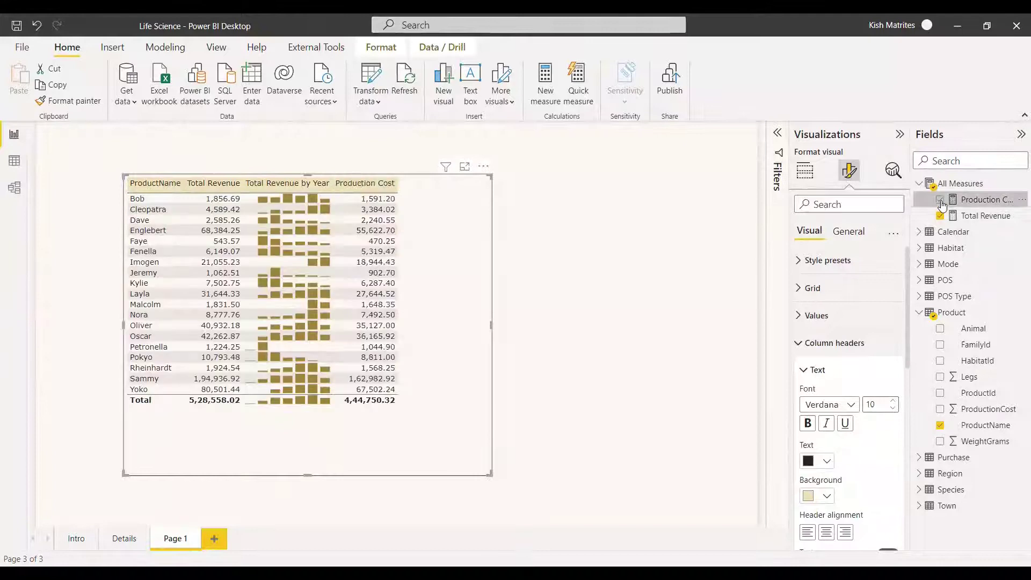
# - Add Production Cost plus a Production Cost by Year sparkline on PurchaseDate year, then widen the table
pyautogui.click(941, 201)
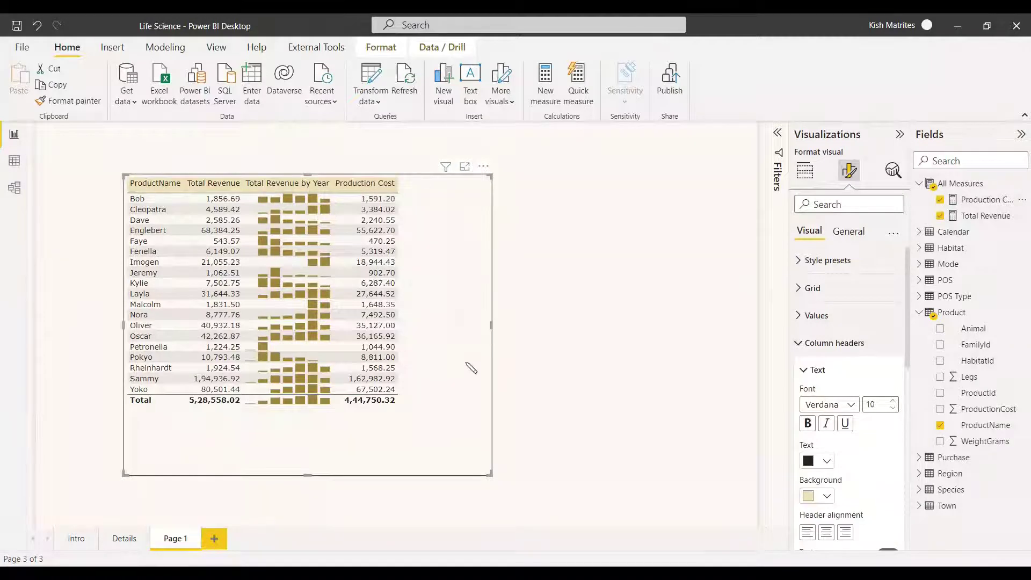
pyautogui.click(805, 171)
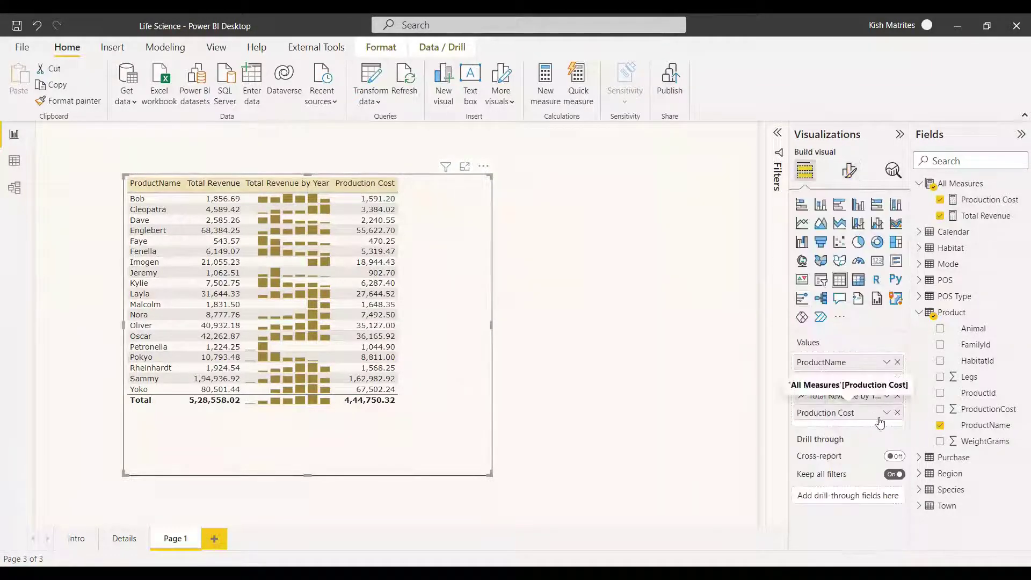
pyautogui.click(887, 413)
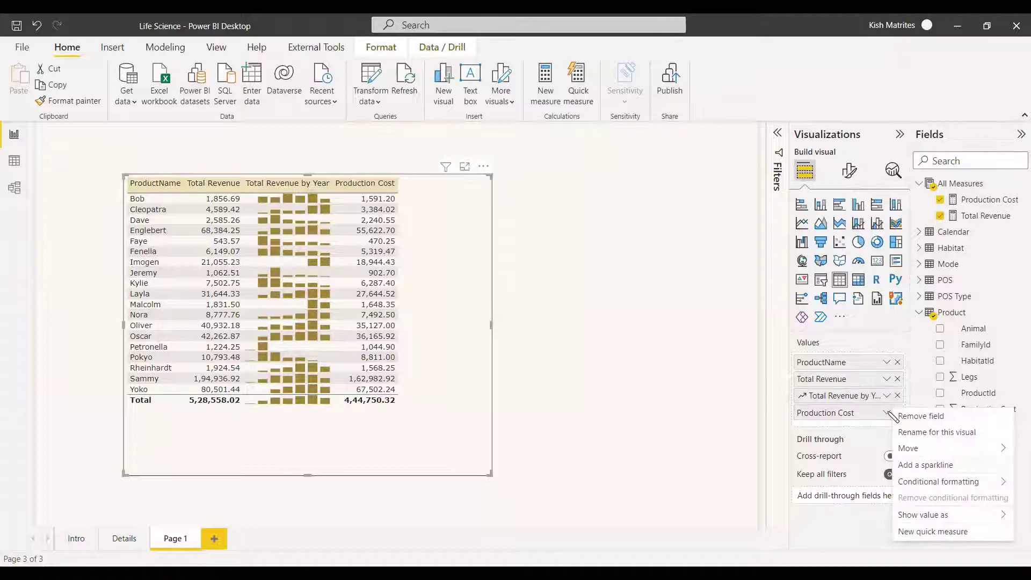
pyautogui.click(914, 468)
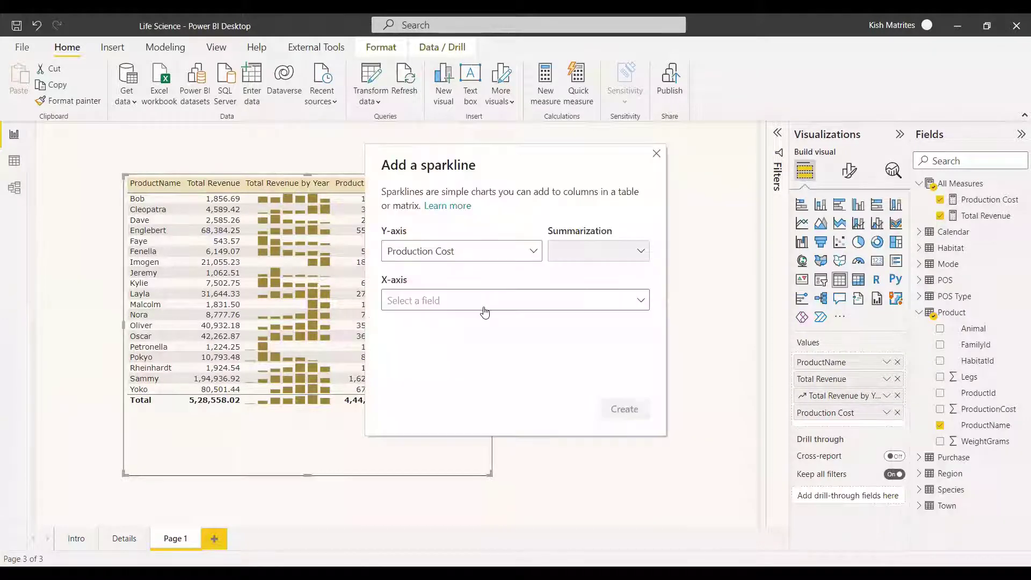
pyautogui.click(483, 304)
pyautogui.click(390, 363)
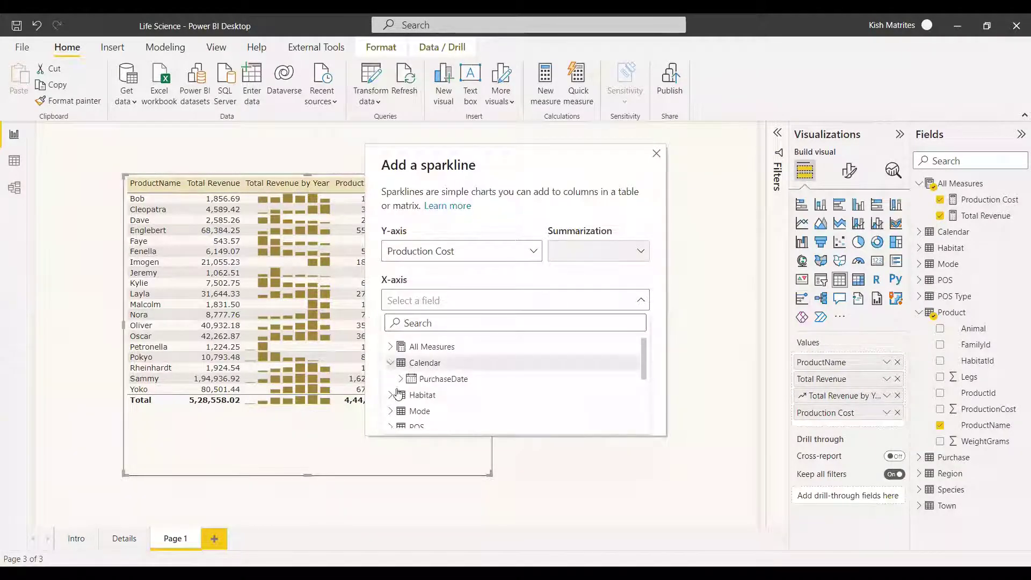
pyautogui.click(401, 379)
pyautogui.click(430, 395)
pyautogui.click(635, 404)
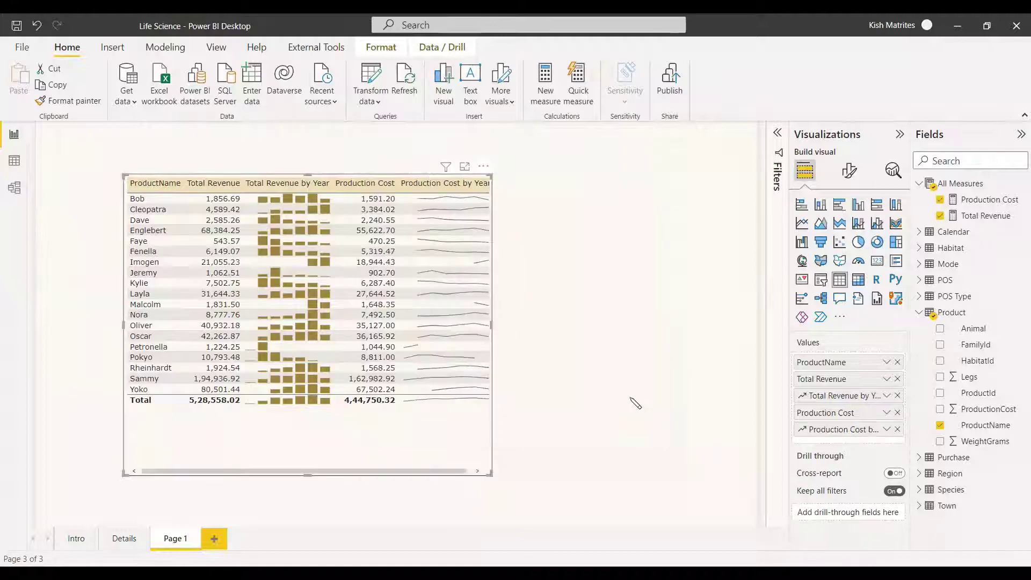
pyautogui.moveTo(492, 326); pyautogui.dragTo(509, 327)
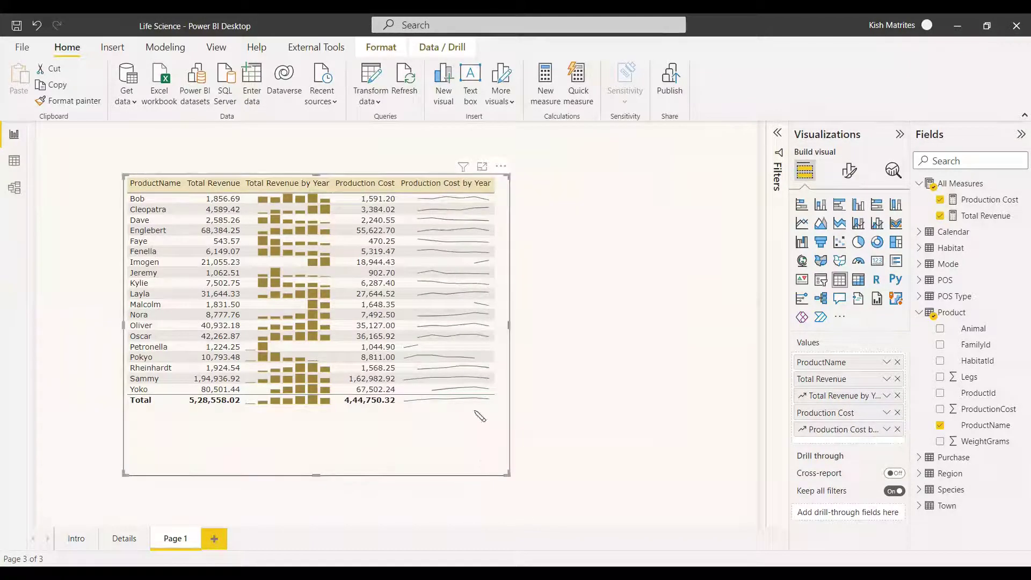
# - Open the table's Sparklines formatting and apply settings to the Production Cost by Year sparkline
pyautogui.click(850, 170)
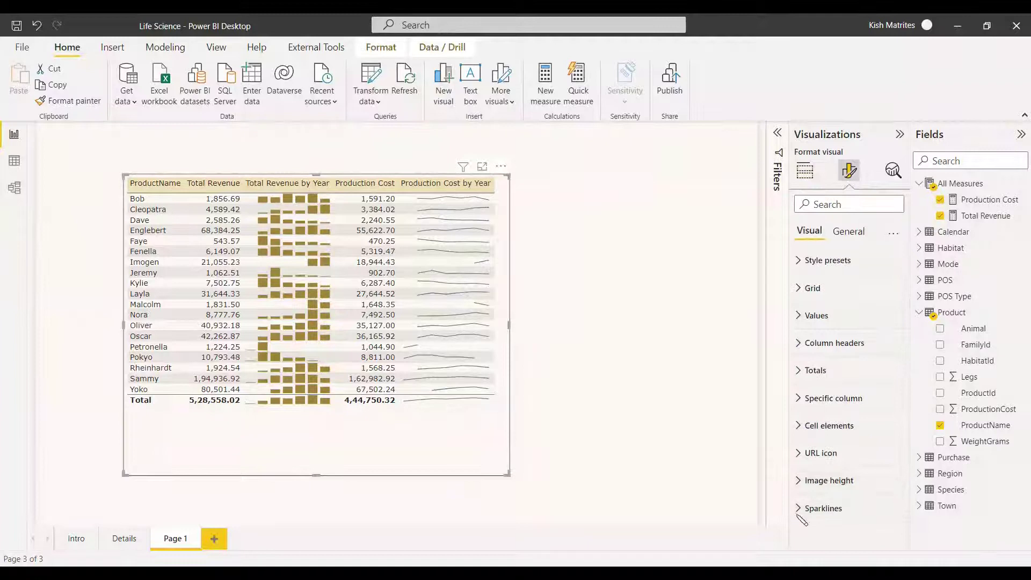
pyautogui.click(799, 510)
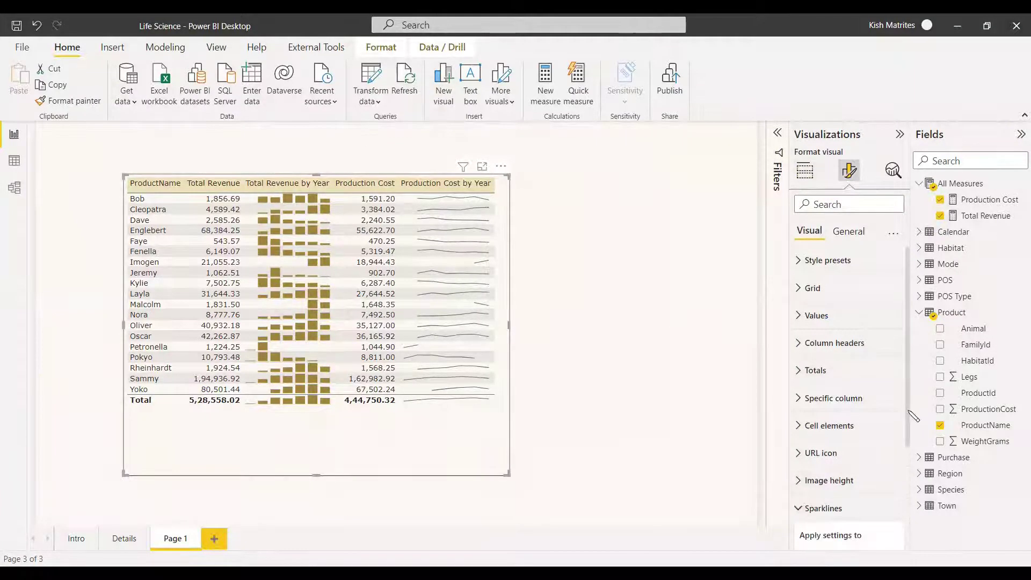
pyautogui.moveTo(909, 438); pyautogui.dragTo(908, 540)
pyautogui.click(849, 413)
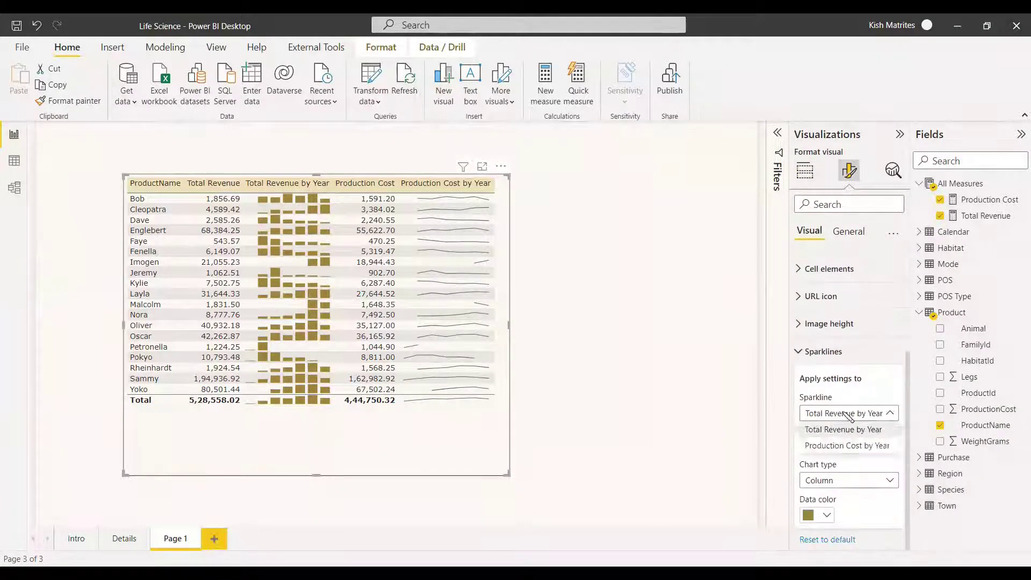
pyautogui.click(844, 446)
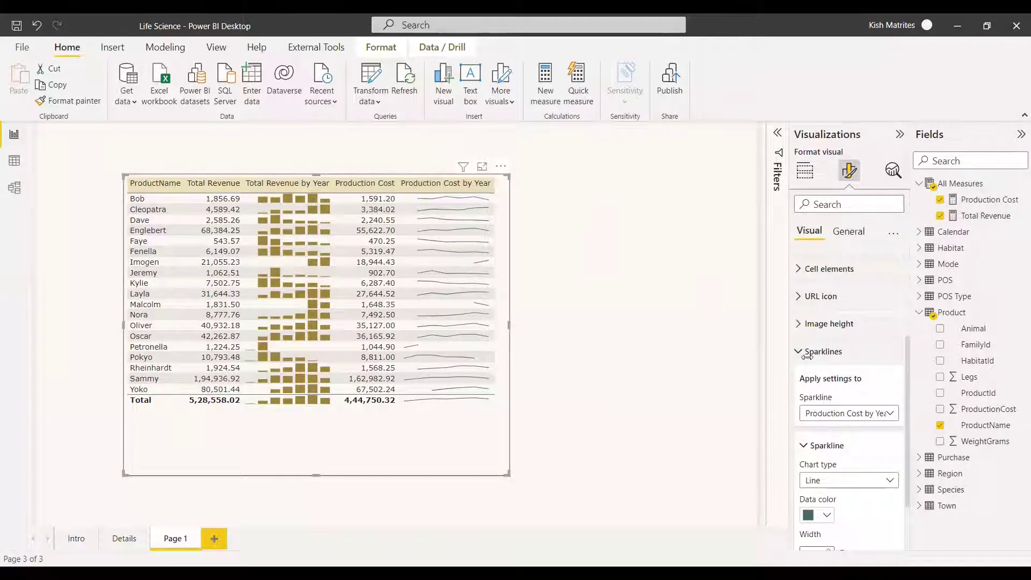
pyautogui.click(887, 419)
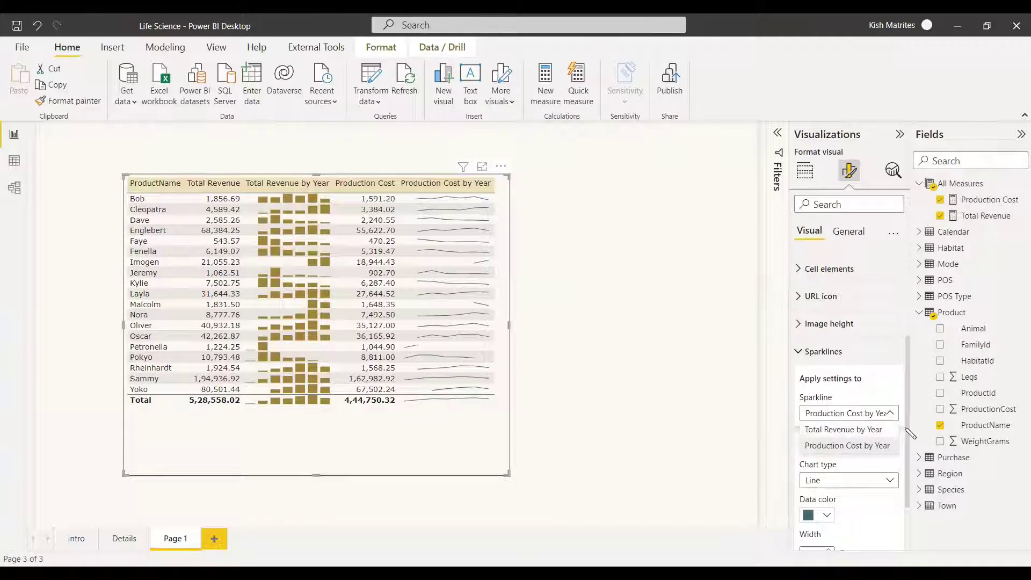
pyautogui.click(847, 446)
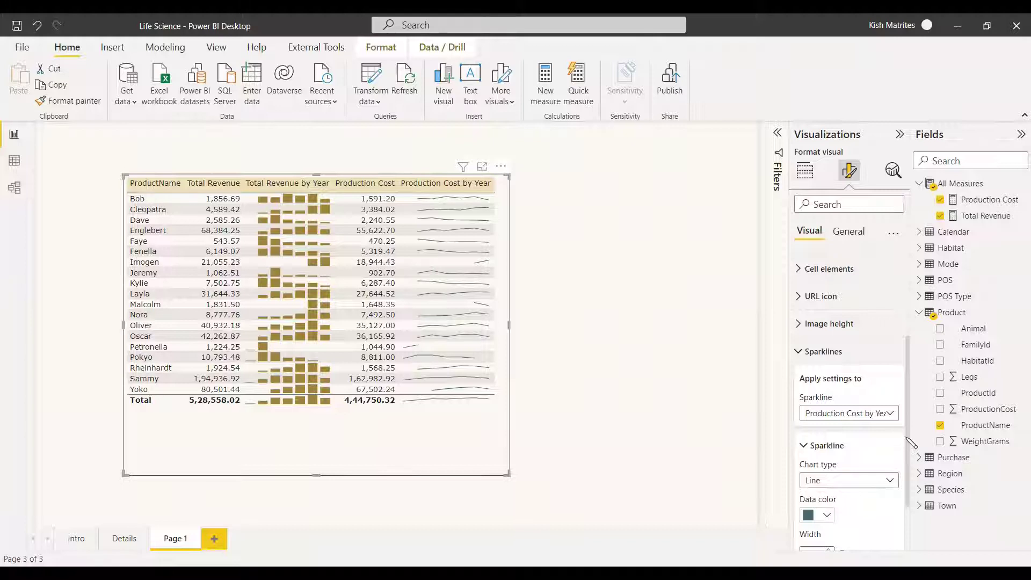
pyautogui.scroll(-2, 908, 443)
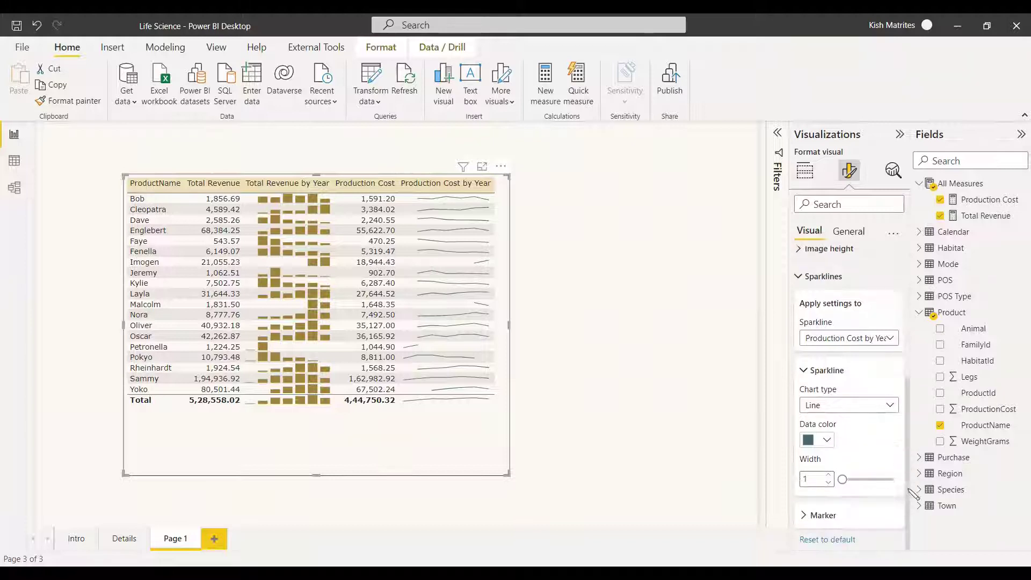
# - Turn on sparkline markers for every point and set their shape to diamond
pyautogui.click(804, 517)
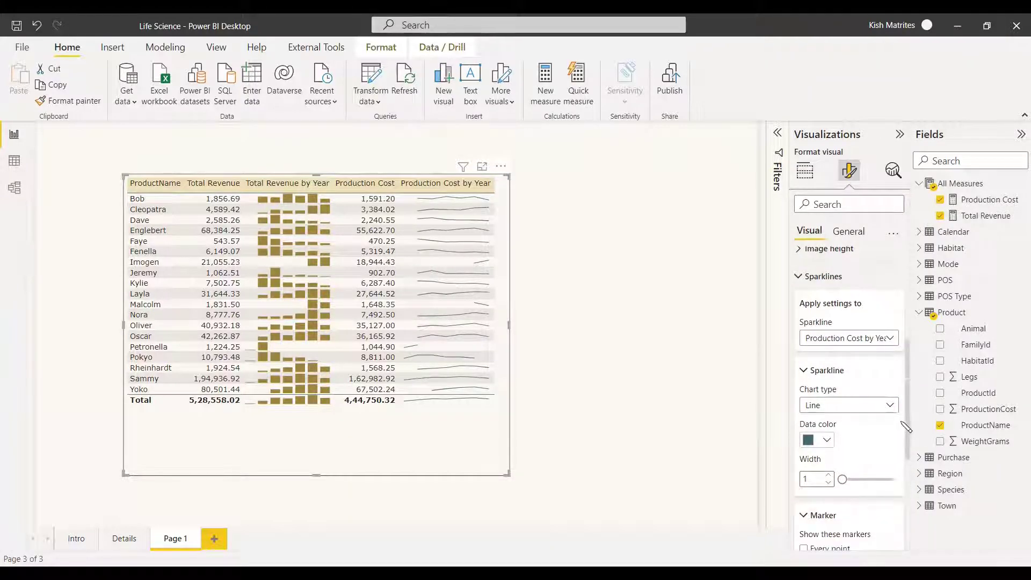
pyautogui.scroll(-4, 859, 377)
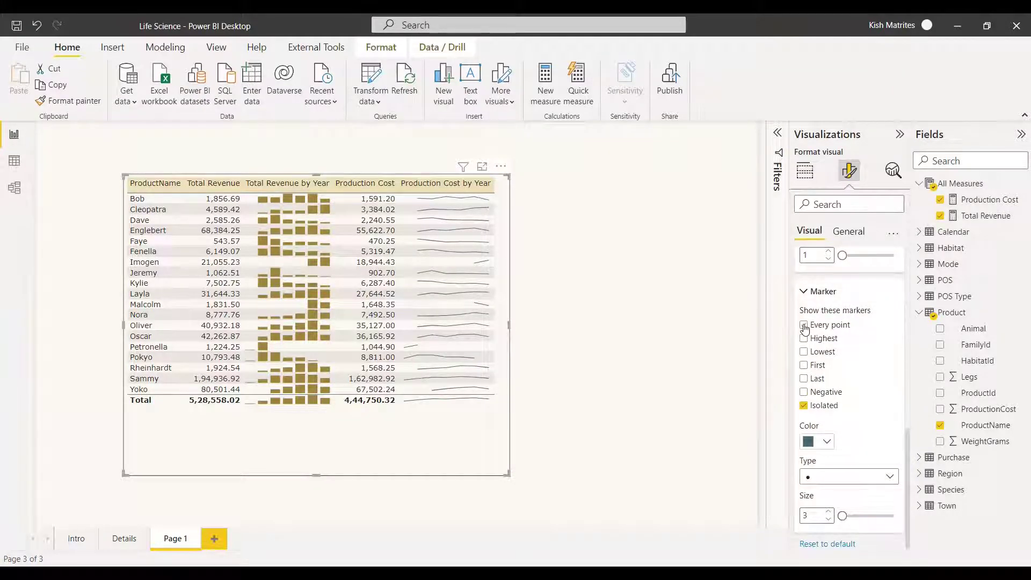
pyautogui.click(804, 326)
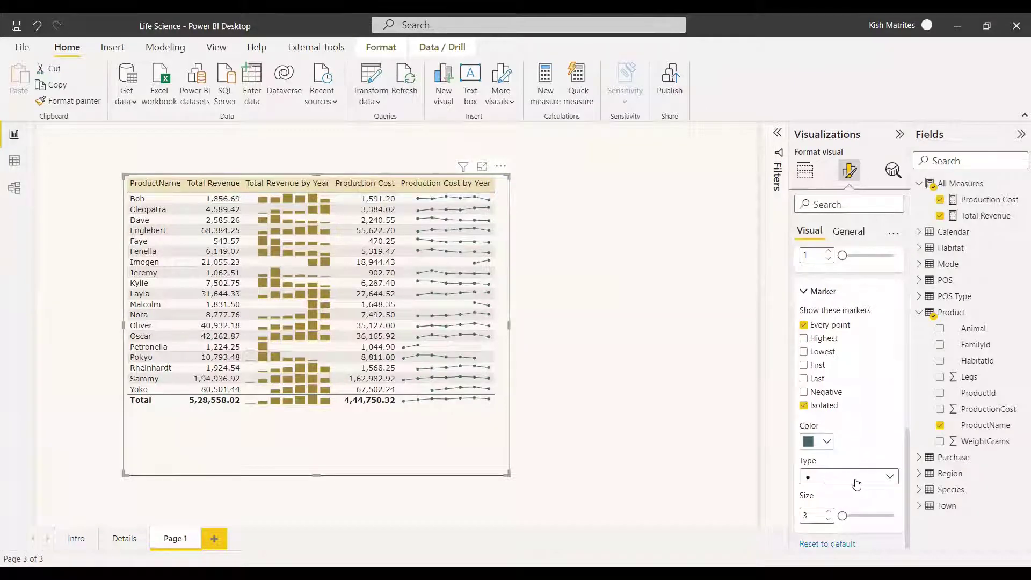
pyautogui.click(856, 484)
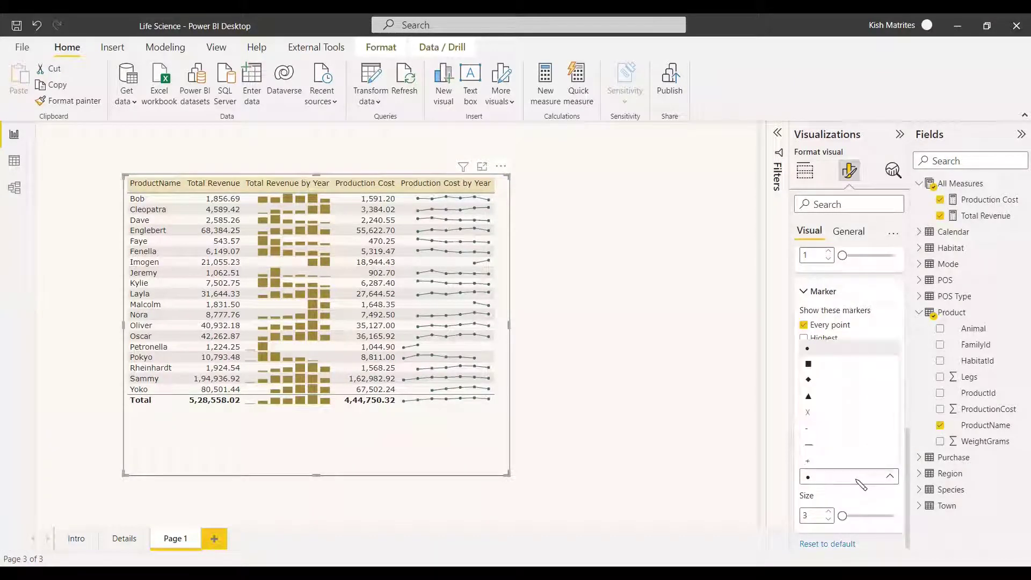
pyautogui.click(820, 381)
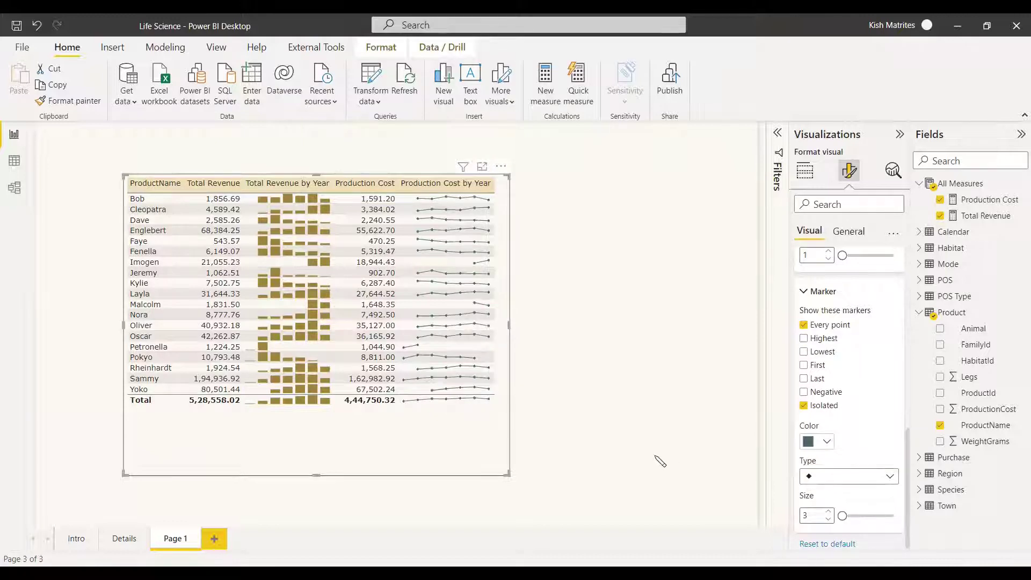